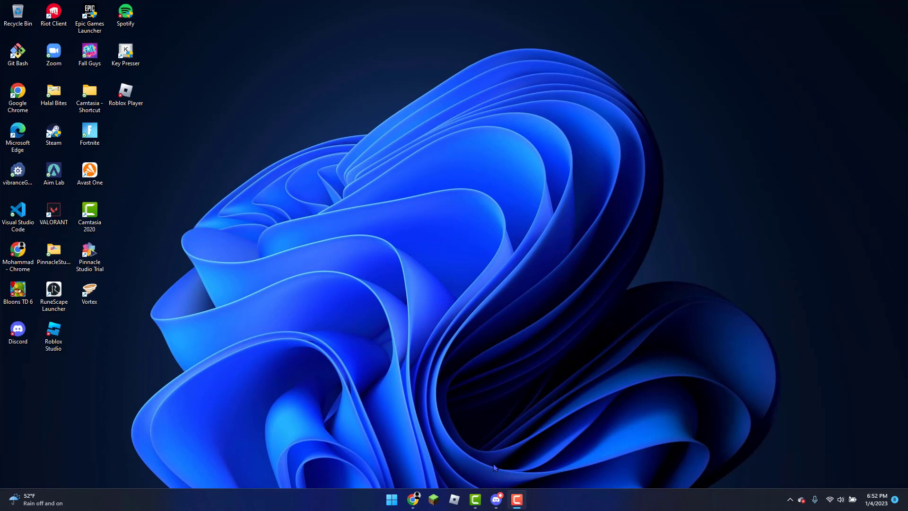
Bring up the VALORANT desktop shortcut's context menu twice, then dismiss it.
{"action": "right_click", "coordinate": [59, 212]}
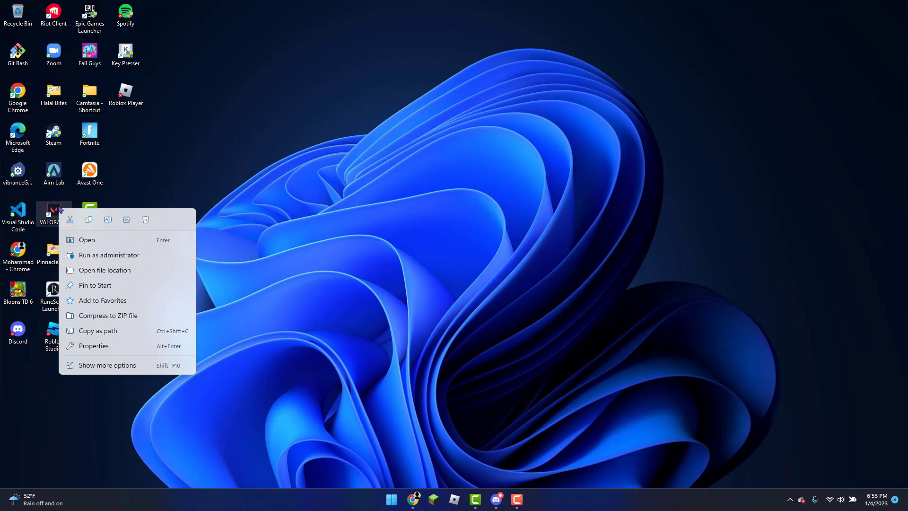
{"action": "right_click", "coordinate": [58, 208]}
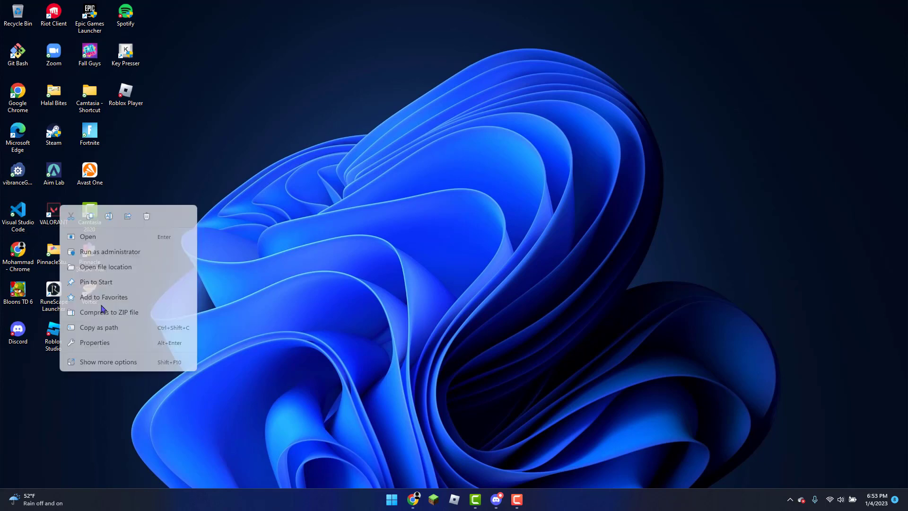
{"action": "left_click", "coordinate": [269, 138]}
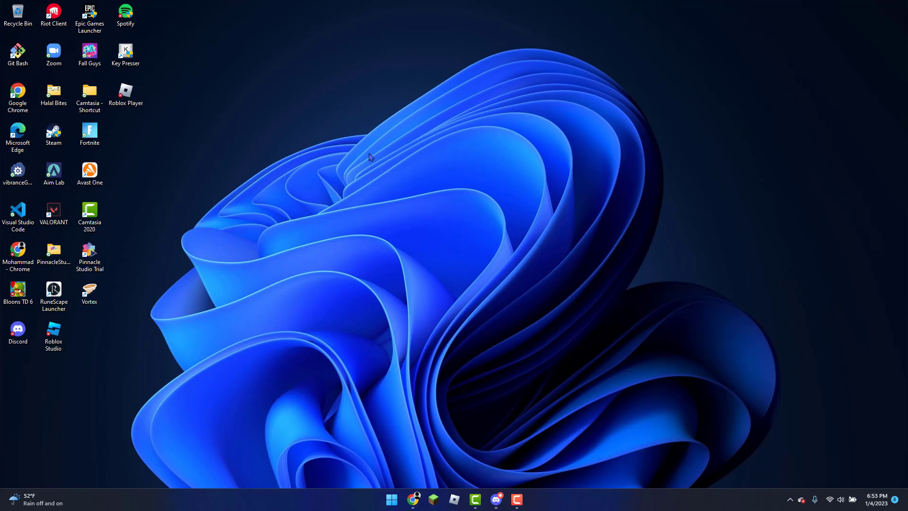
{"action": "right_click", "coordinate": [68, 211]}
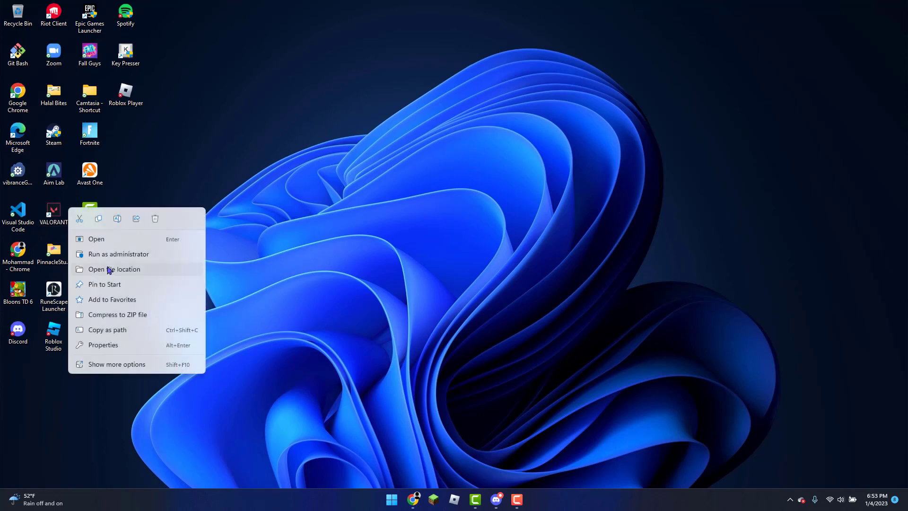
{"action": "left_click", "coordinate": [249, 226]}
{"action": "right_click", "coordinate": [65, 210]}
{"action": "left_click", "coordinate": [430, 136]}
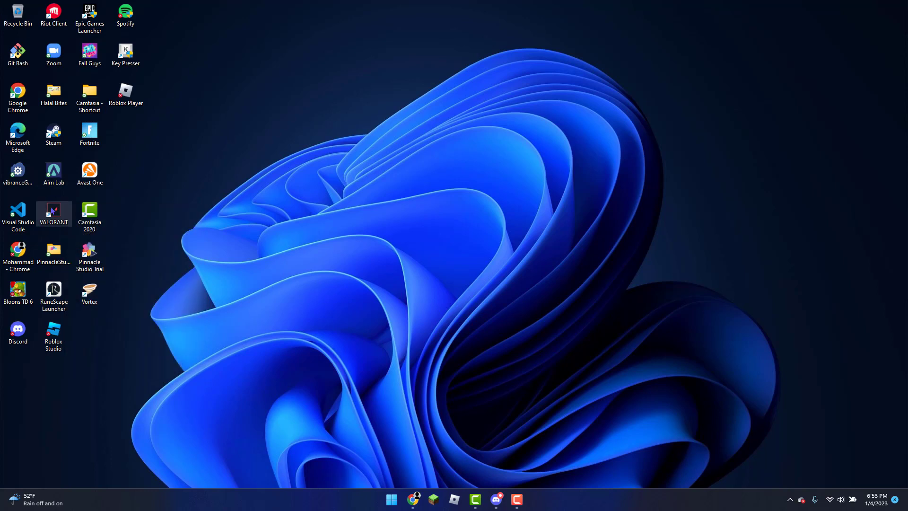
{"action": "right_click", "coordinate": [54, 209]}
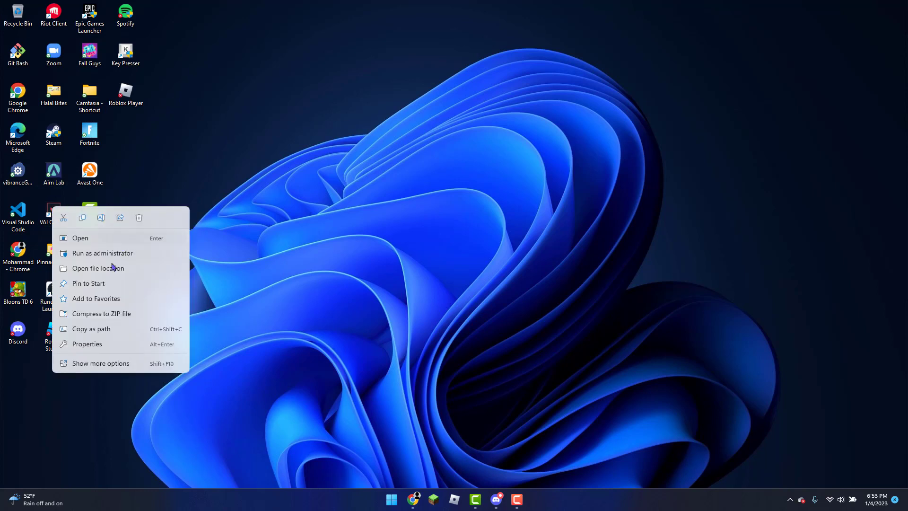
{"action": "right_click", "coordinate": [168, 176]}
{"action": "right_click", "coordinate": [57, 204]}
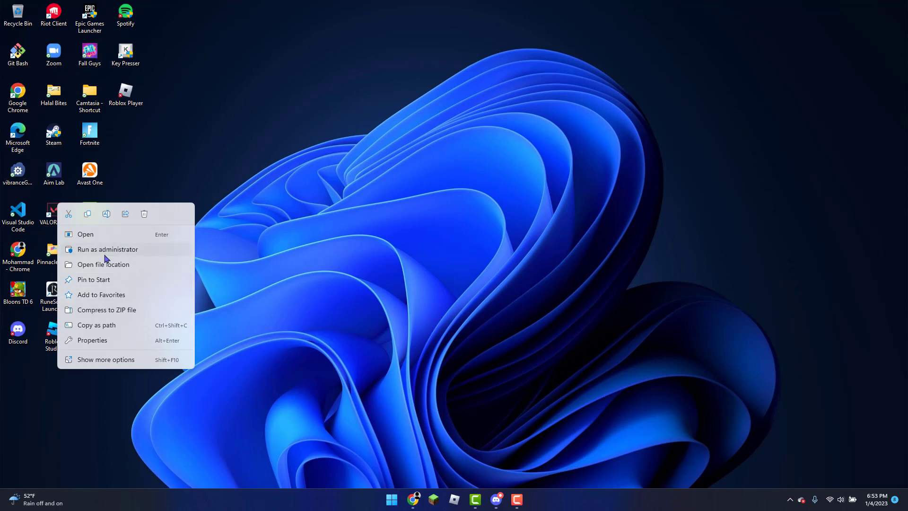
Check VALORANT's Compatibility tab shows 'Run this program as an administrator' unchecked, then close Properties.
{"action": "left_click", "coordinate": [103, 341]}
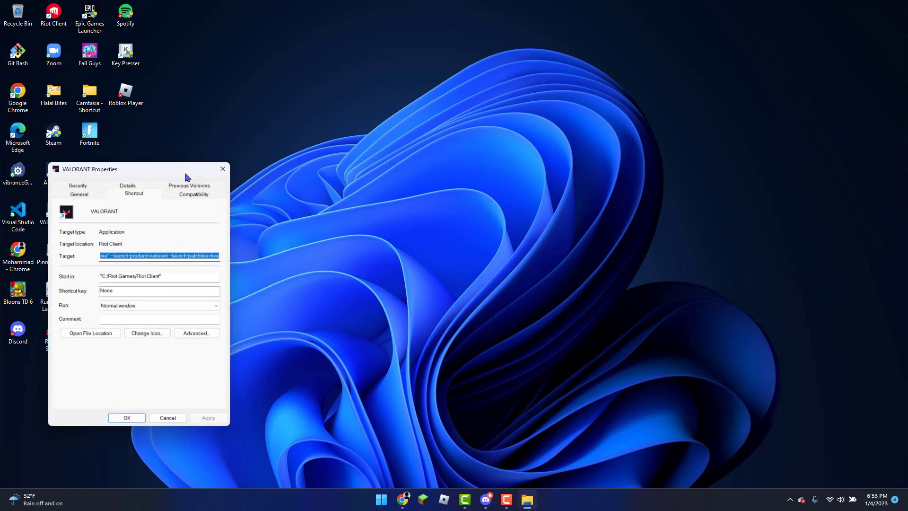
{"action": "left_click_drag", "start_coordinate": [183, 173], "coordinate": [357, 108]}
{"action": "left_click", "coordinate": [386, 130]}
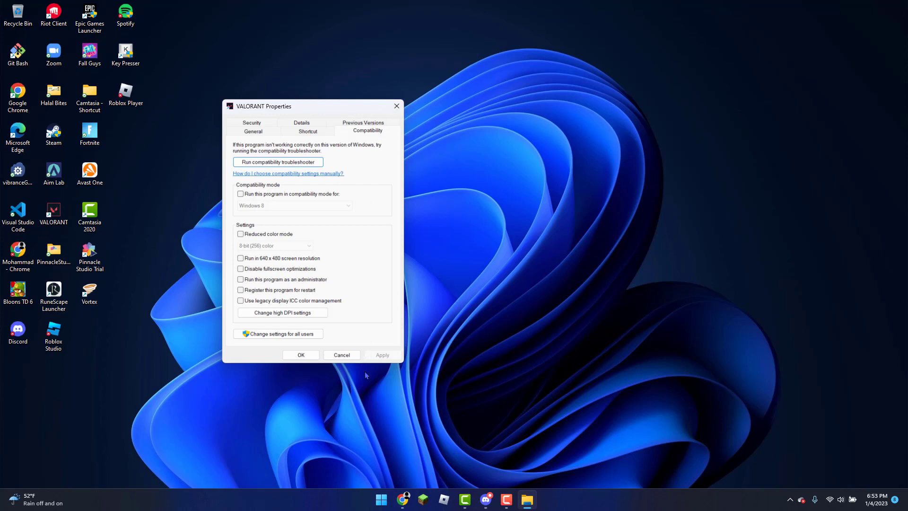
{"action": "left_click", "coordinate": [396, 106]}
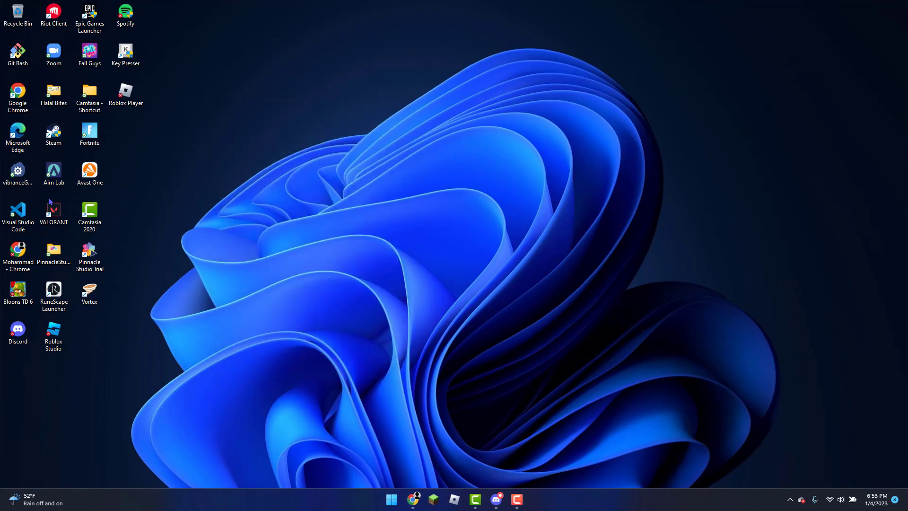
{"action": "right_click", "coordinate": [54, 212]}
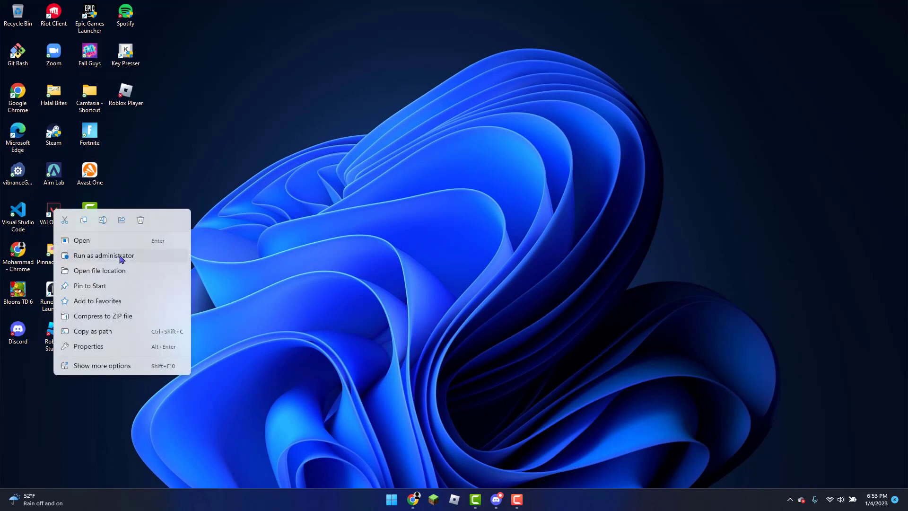
{"action": "left_click", "coordinate": [258, 144]}
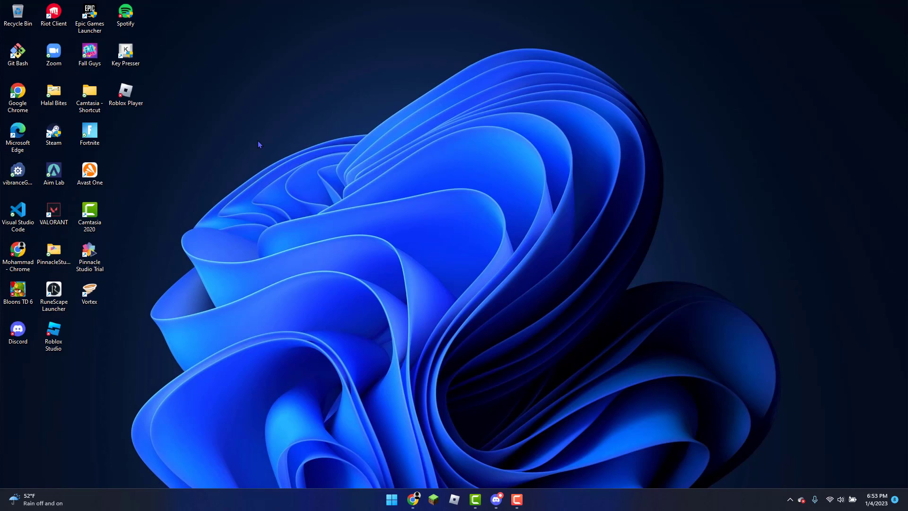